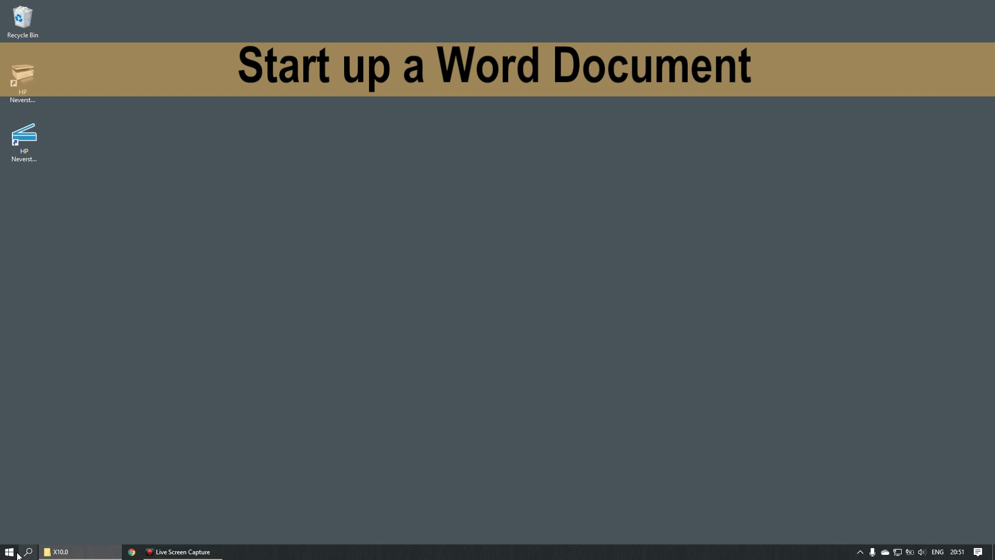
Launch Word 2016 from the Start menu and create a blank document.
{"action": "left_click", "coordinate": [10, 551]}
{"action": "left_click", "coordinate": [362, 482]}
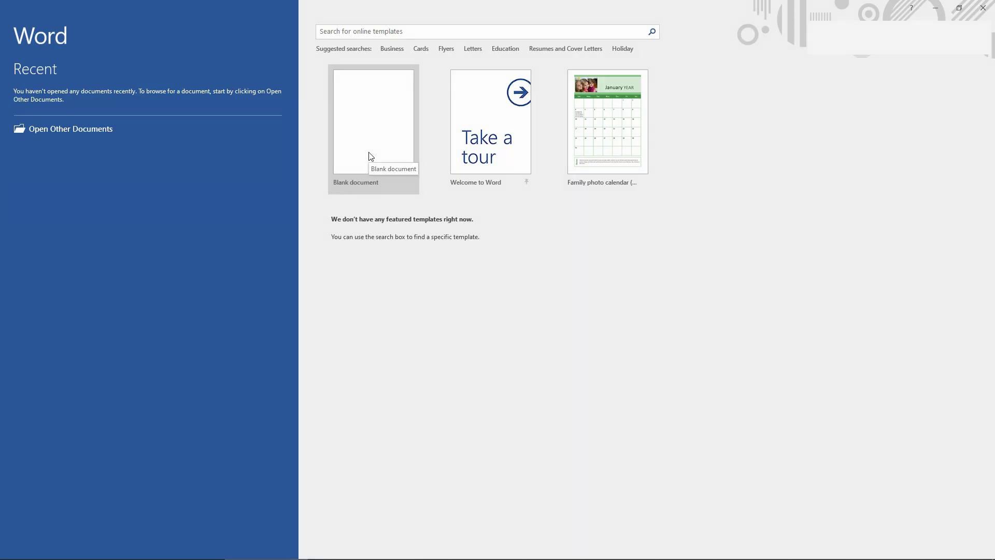
{"action": "left_click", "coordinate": [371, 157]}
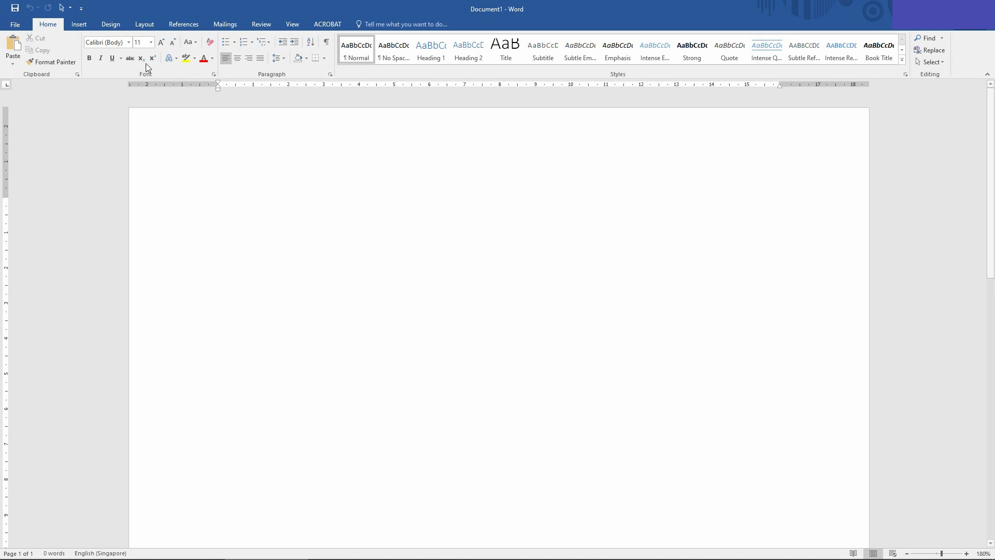
Set the page size to Legal (21.59 cm x 35.56 cm).
{"action": "left_click", "coordinate": [146, 24]}
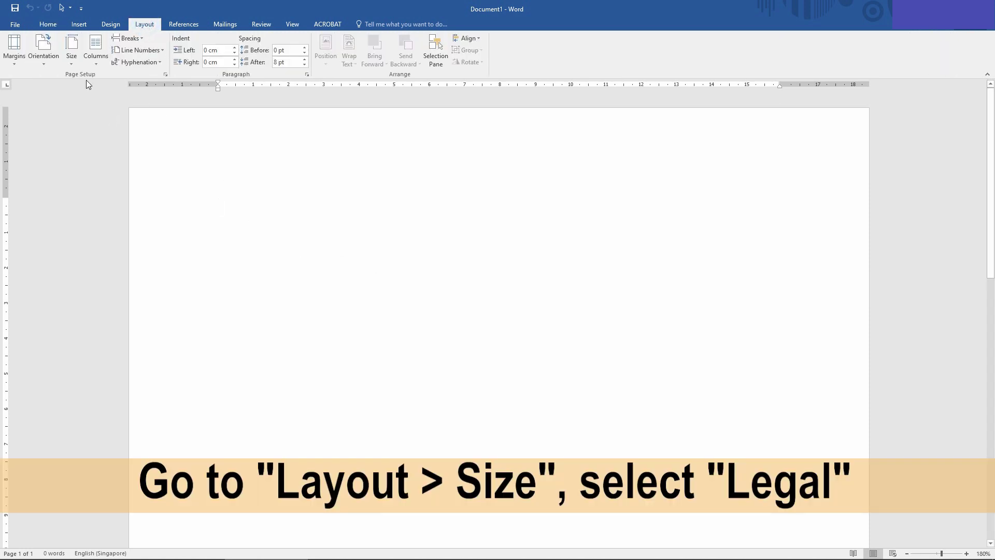
{"action": "left_click", "coordinate": [72, 53]}
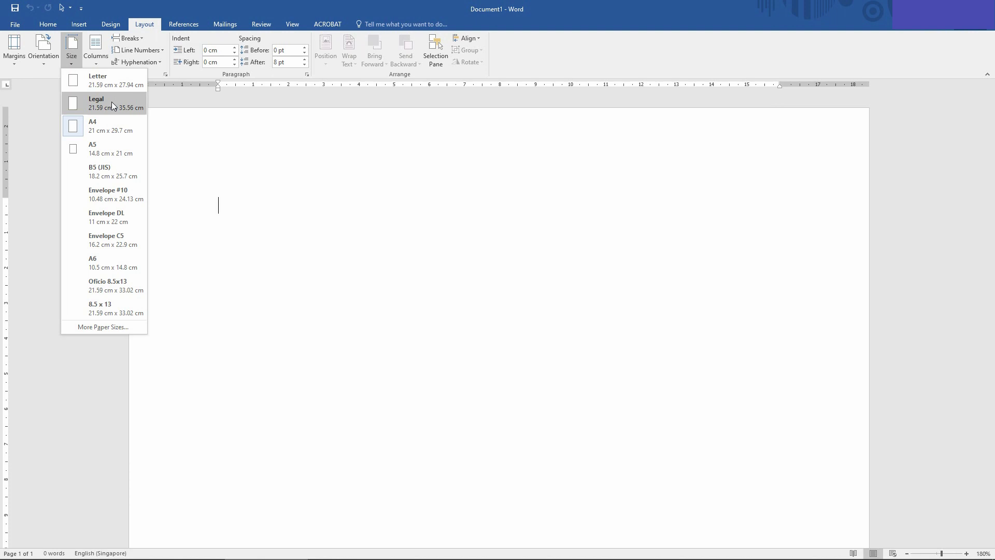
{"action": "left_click", "coordinate": [111, 101]}
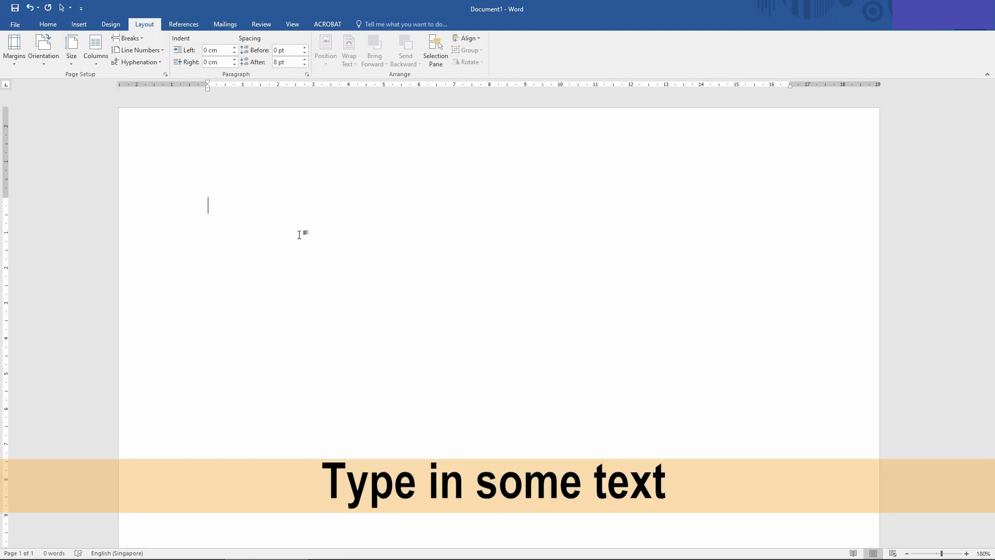
Type the sentence about Legal Size paper on the HP Neverstop Laser MFP 1200 printer and enlarge it to 12 pt.
{"action": "type", "text": "T"}
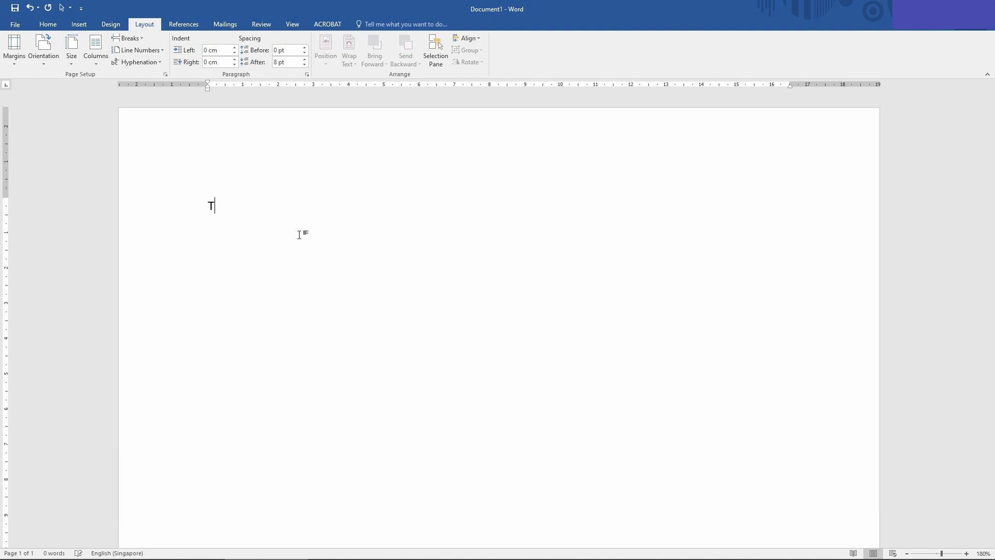
{"action": "type", "text": "his is a document printed on Legal Size paper on the HP Neverstop Laser MFP 1200 printer."}
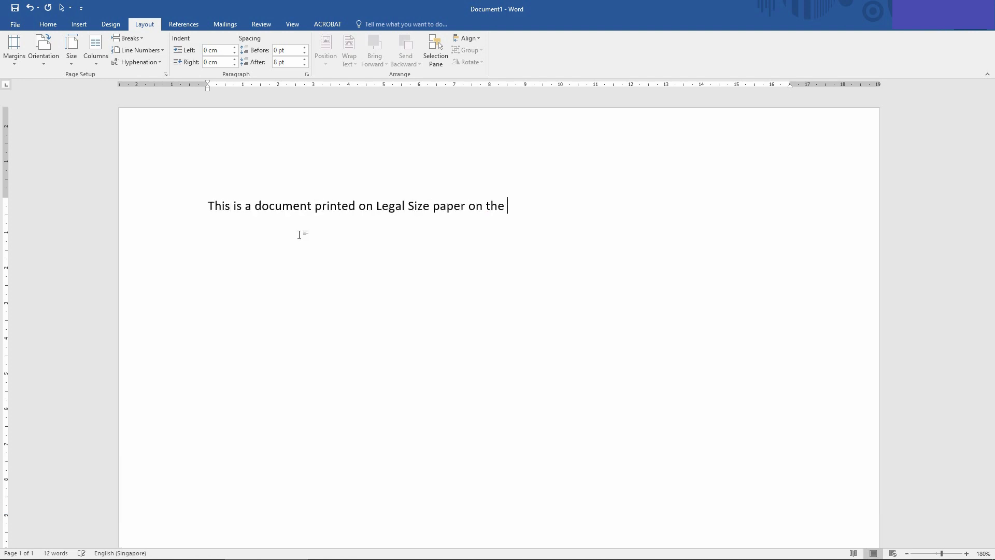
{"action": "key", "text": "ctrl+a"}
{"action": "left_click", "coordinate": [47, 25]}
{"action": "left_click", "coordinate": [163, 42]}
Paste the sentence repeatedly on new lines to reach 612 words, then show the File Info page.
{"action": "key", "text": "ctrl+c"}
{"action": "left_click", "coordinate": [463, 211]}
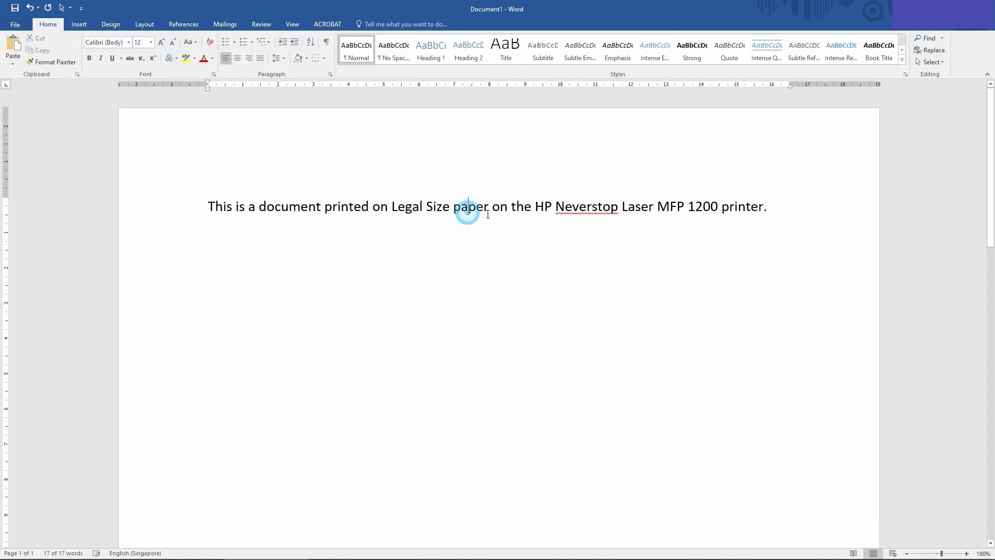
{"action": "left_click", "coordinate": [776, 202]}
{"action": "key", "text": "Return"}
{"action": "key", "text": "ctrl+v"}
{"action": "key", "text": "ctrl+v"}
{"action": "key", "text": "ctrl+v"}
{"action": "key", "text": "ctrl+v"}
{"action": "key", "text": "ctrl+v"}
{"action": "key", "text": "ctrl+v"}
{"action": "key", "text": "ctrl+v"}
{"action": "key", "text": "ctrl+v"}
{"action": "key", "text": "ctrl+v"}
{"action": "key", "text": "ctrl+v"}
{"action": "key", "text": "ctrl+v"}
{"action": "key", "text": "ctrl+v"}
{"action": "key", "text": "ctrl+v"}
{"action": "key", "text": "ctrl+v"}
{"action": "key", "text": "ctrl+v"}
{"action": "key", "text": "ctrl+v"}
{"action": "key", "text": "ctrl+v"}
{"action": "key", "text": "ctrl+v"}
{"action": "key", "text": "ctrl+v"}
{"action": "key", "text": "ctrl+v"}
{"action": "key", "text": "ctrl+v"}
{"action": "key", "text": "ctrl+v"}
{"action": "key", "text": "ctrl+v"}
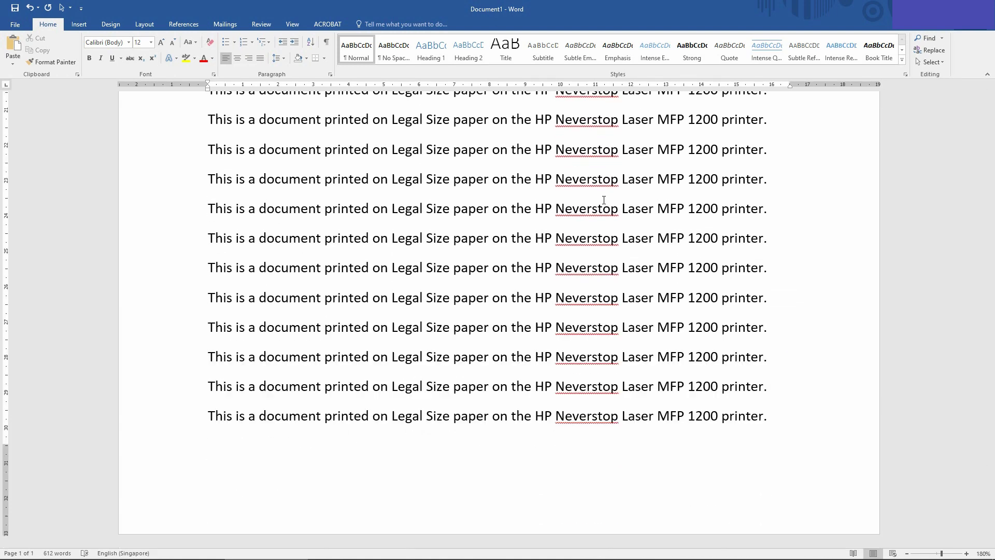
{"action": "scroll", "coordinate": [388, 221], "scroll_direction": "up", "scroll_amount": 15}
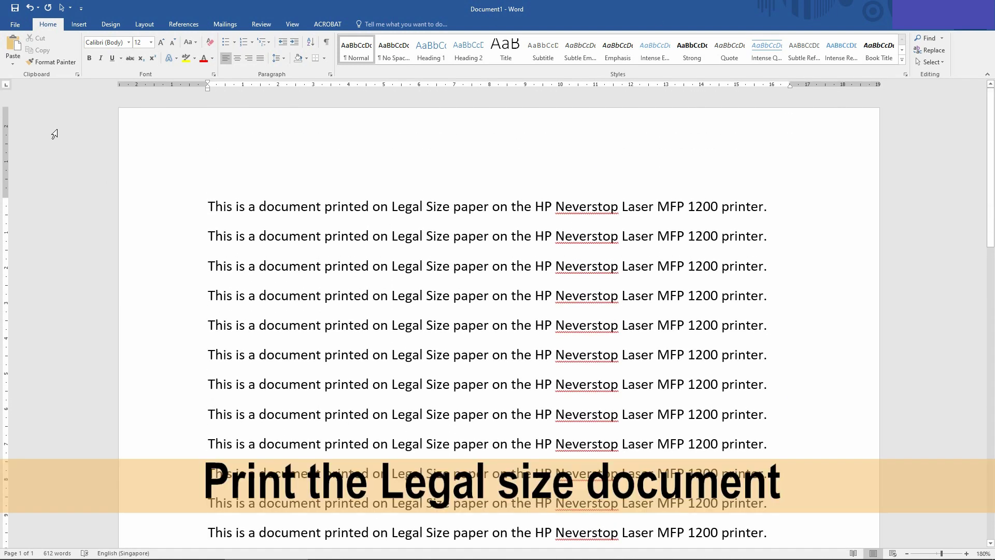
{"action": "left_click", "coordinate": [15, 26]}
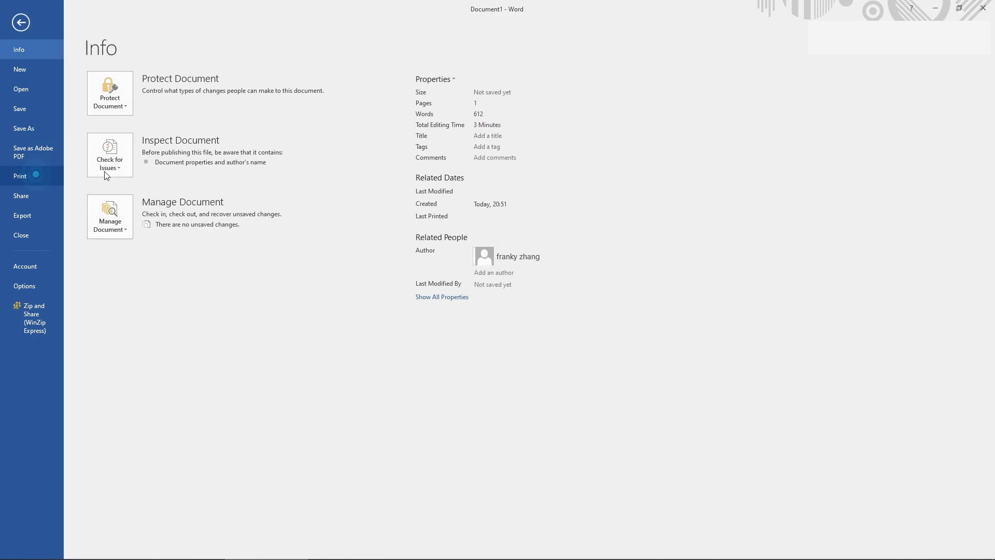
Show the Print page with the HP Neverstop Laser MFP 1200 printer and Legal paper selected.
{"action": "left_click", "coordinate": [24, 176]}
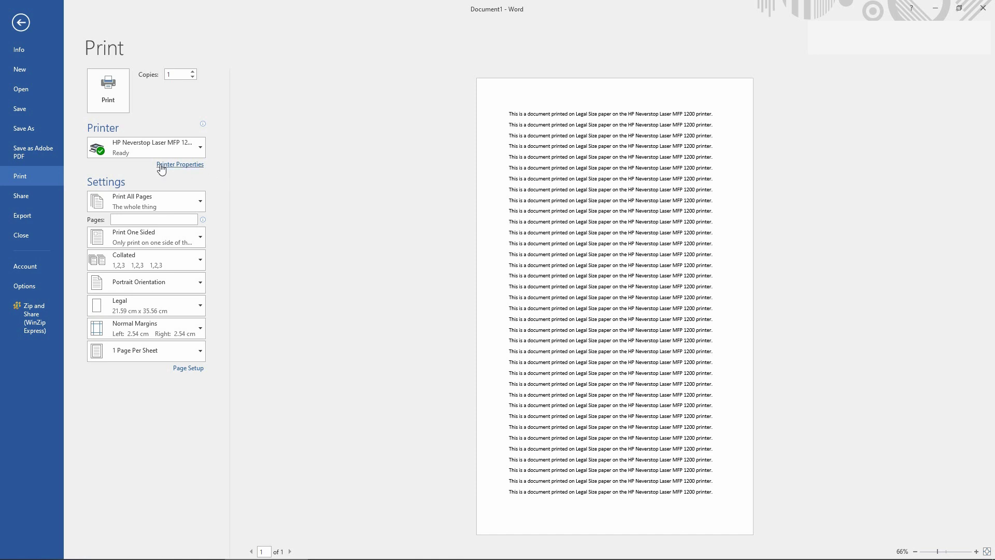
{"action": "mouse_move", "coordinate": [164, 162]}
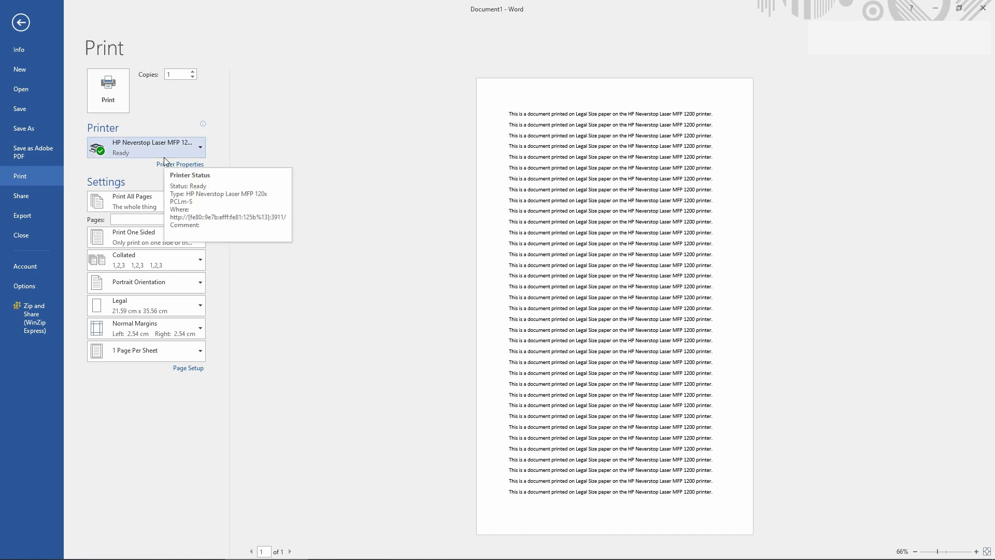